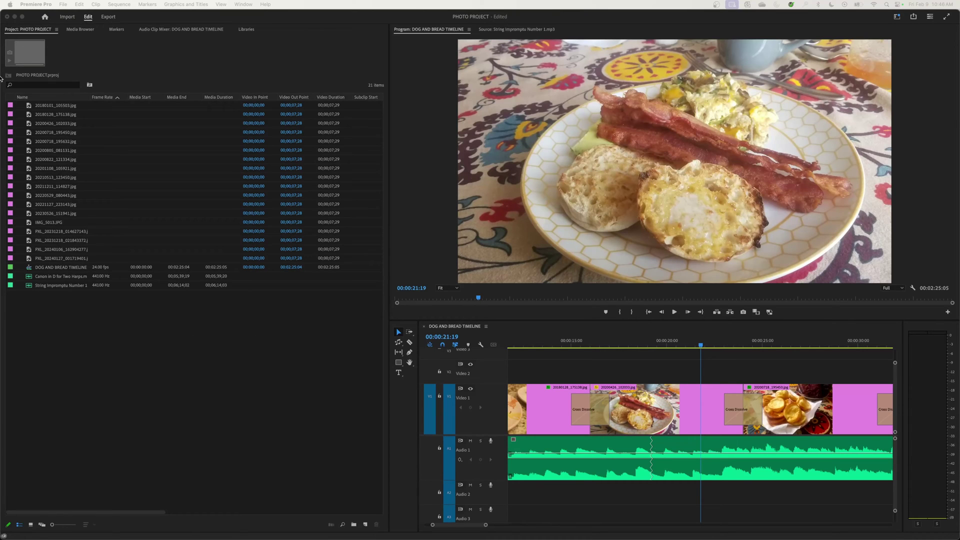
Open the Timeline page of Premiere Pro's Settings, where auto-scrolling shows No Scroll
click(43, 4)
mouse_move(48, 30)
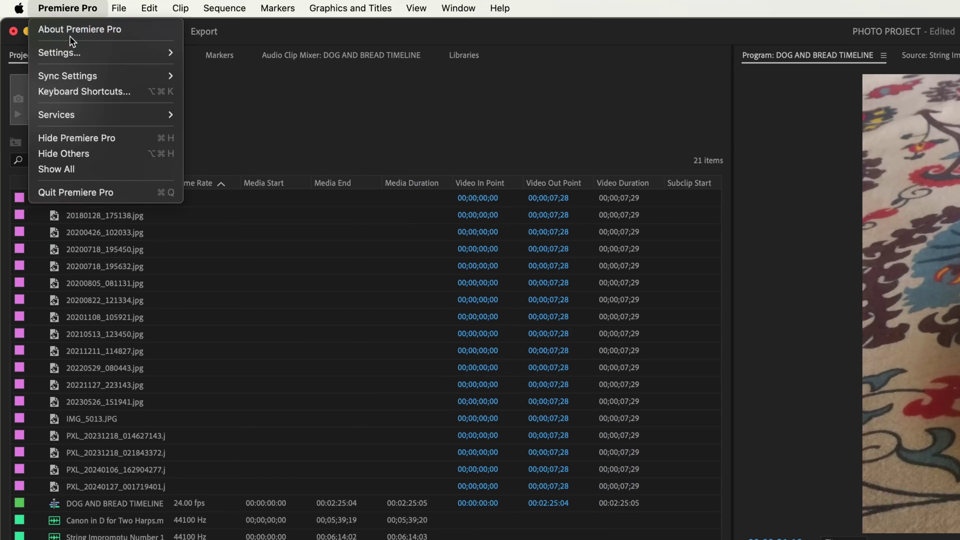
mouse_move(95, 56)
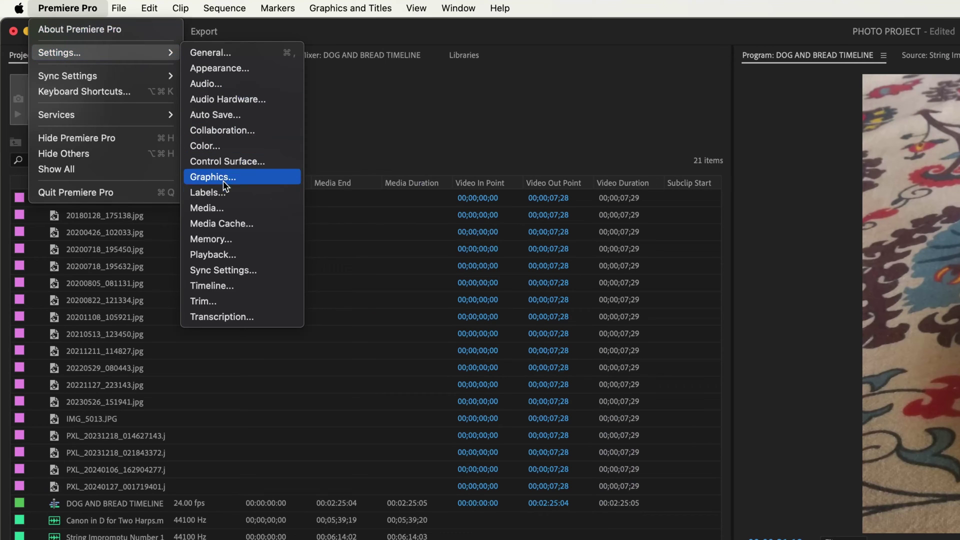
click(218, 283)
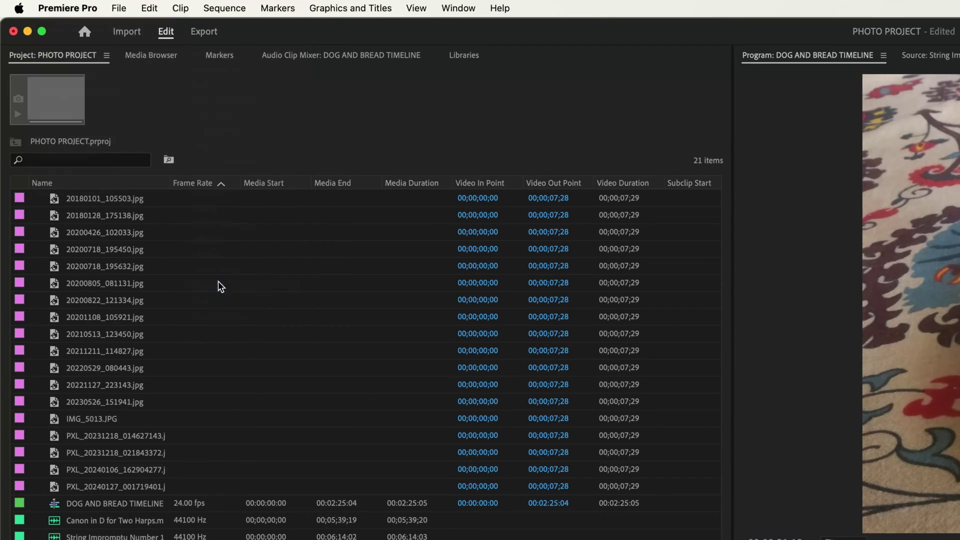
click(150, 8)
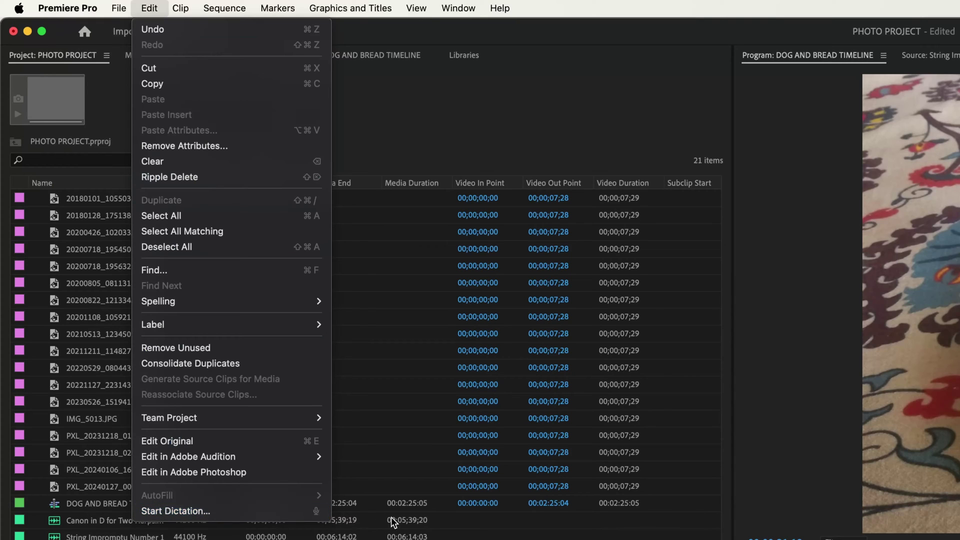
click(68, 8)
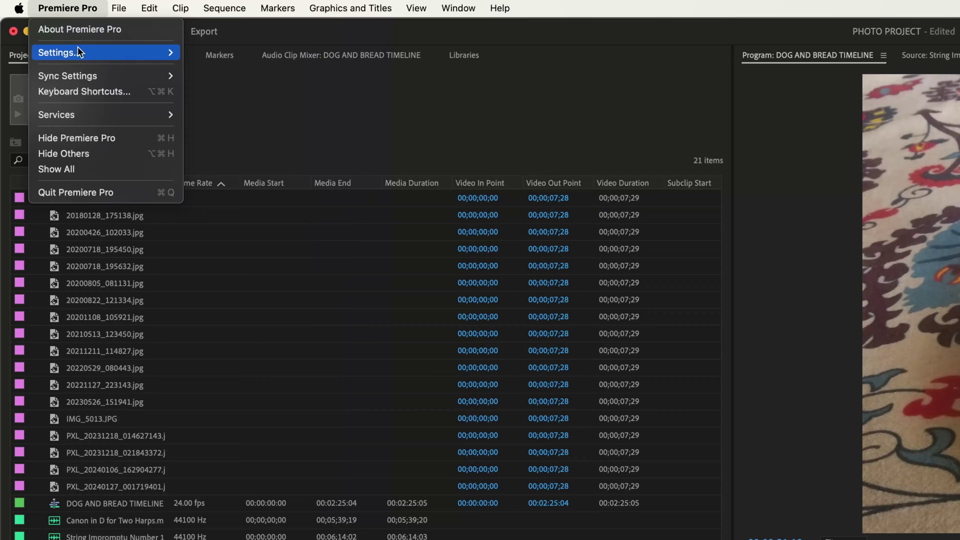
mouse_move(78, 50)
click(260, 285)
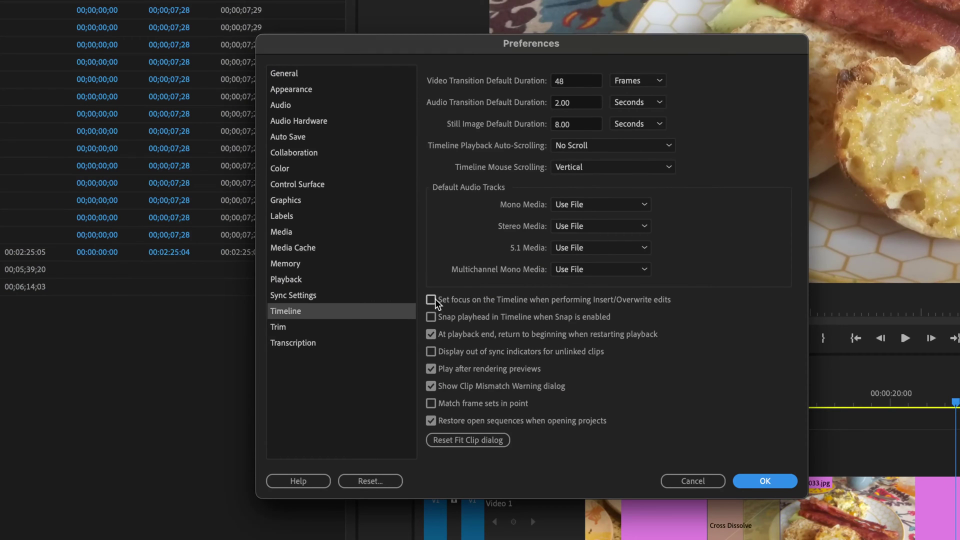
Switch Timeline Playback Auto-Scrolling to Page Scroll and confirm the preferences
click(583, 146)
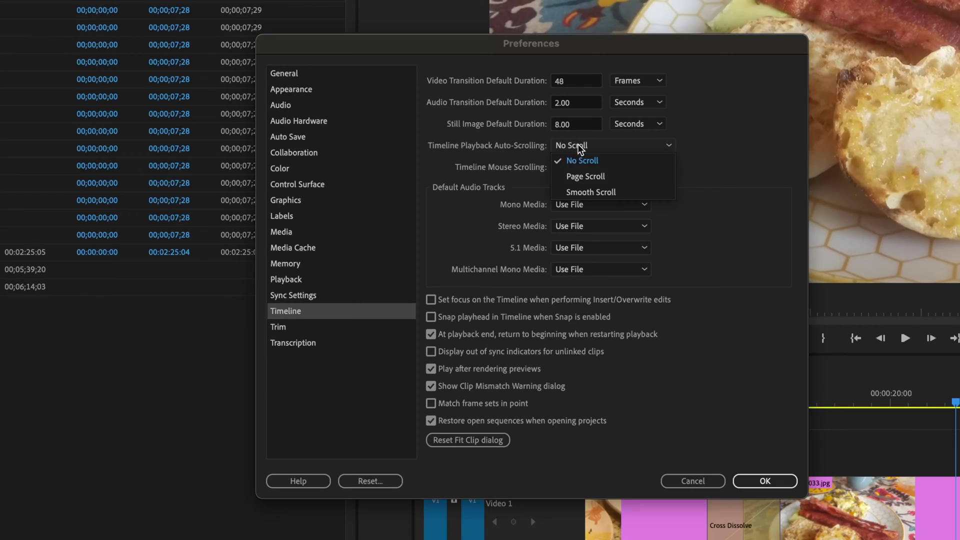
click(587, 176)
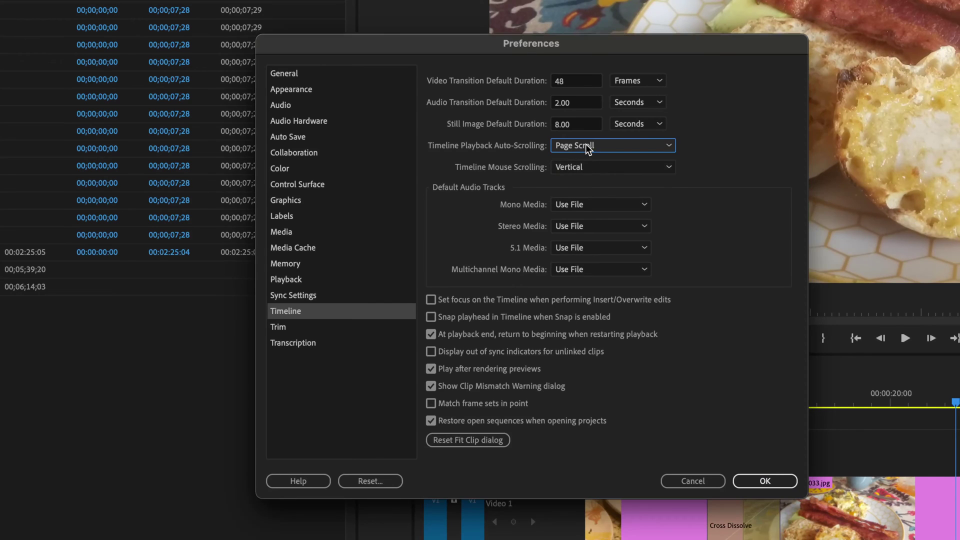
click(765, 480)
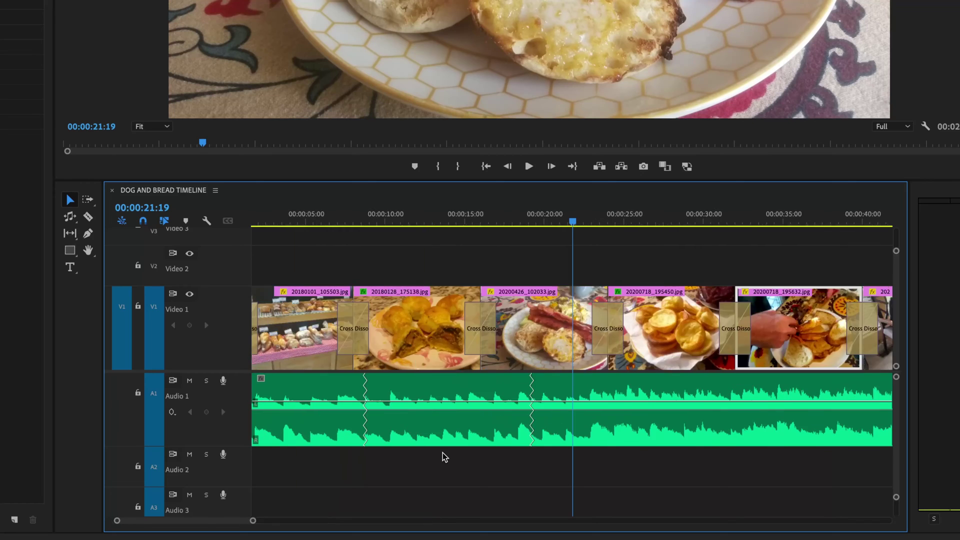
key(equal)
key(minus)
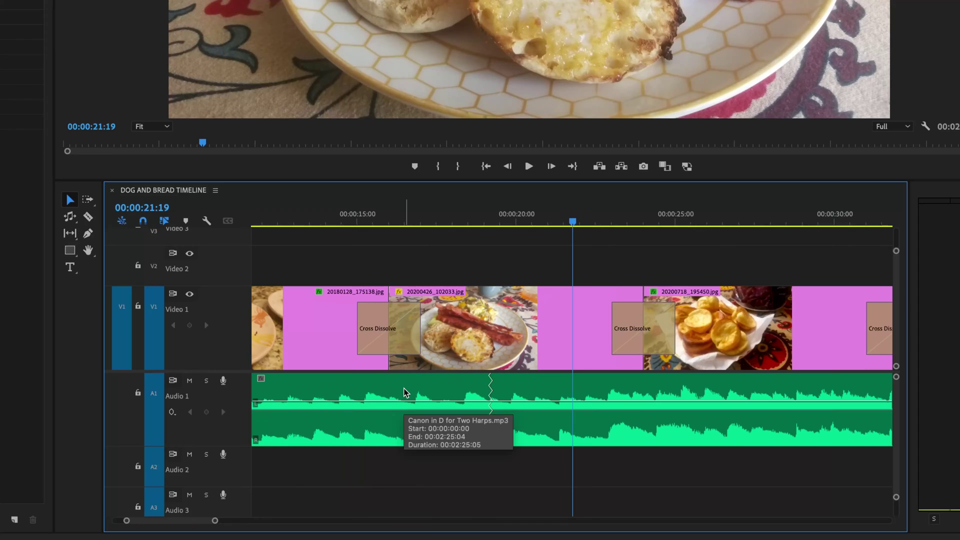
key(backslash)
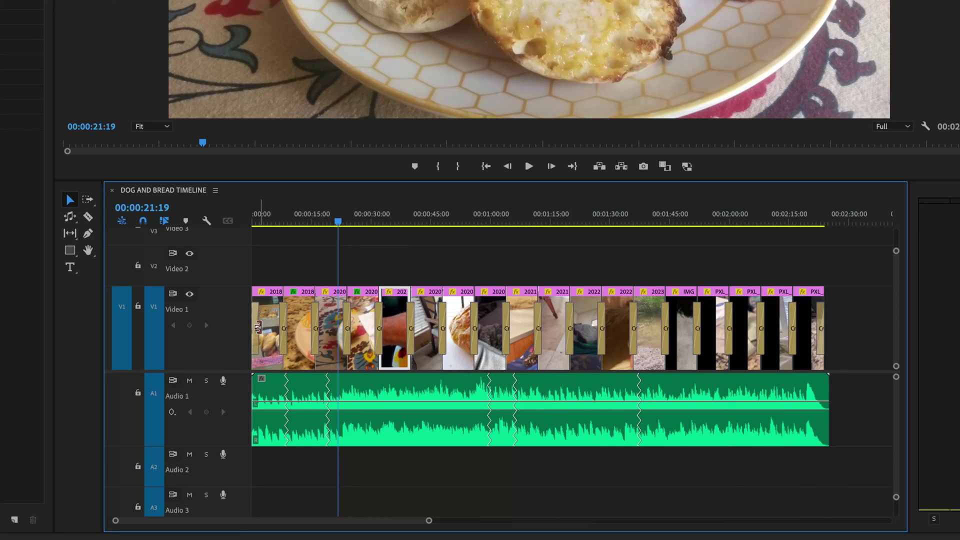
key(equal)
key(equal)
key(equal)
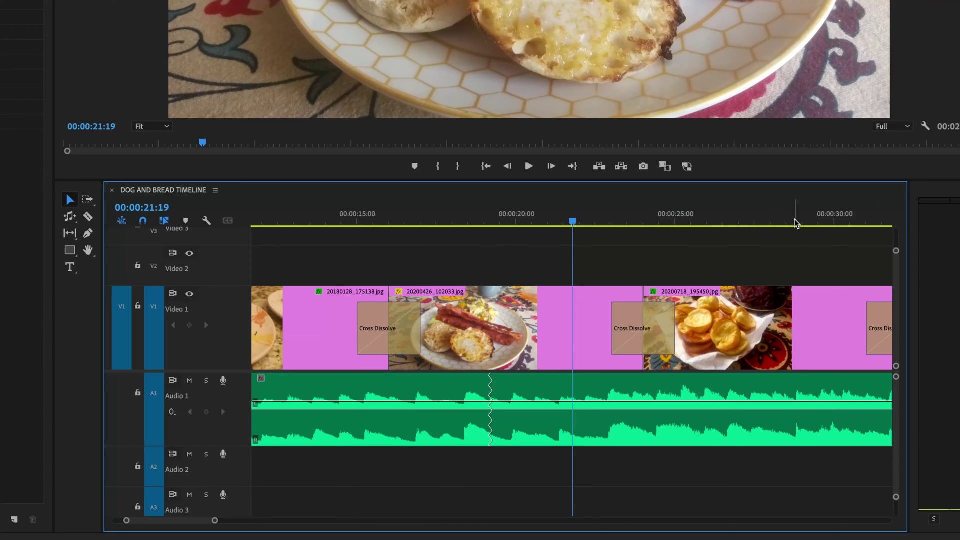
Test Page Scroll playback from 00:00:27:19, then from about 00:00:48 onward
click(765, 221)
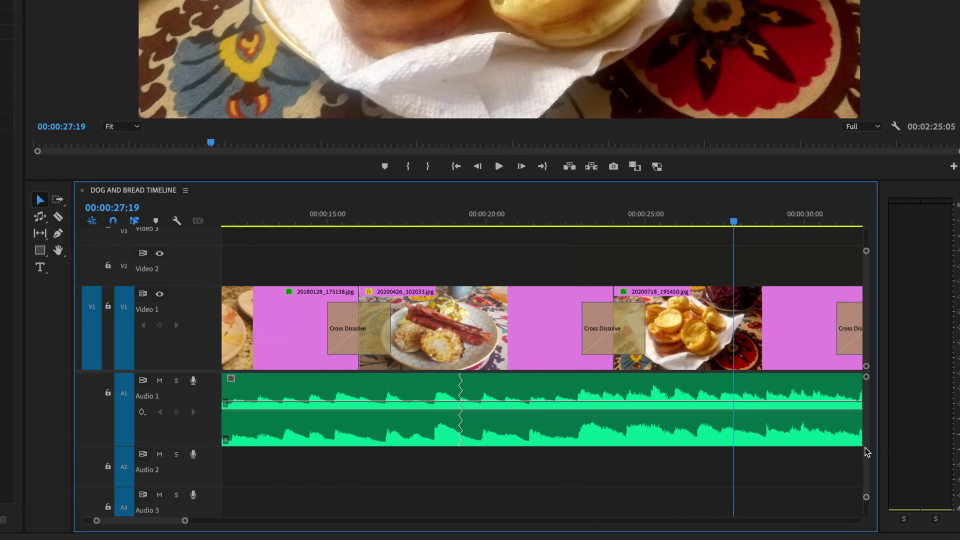
key(space)
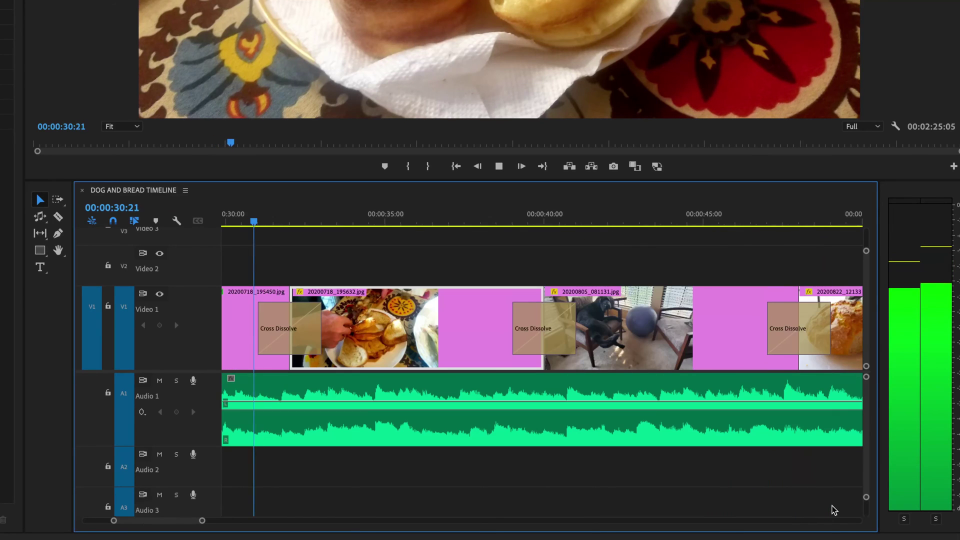
key(space)
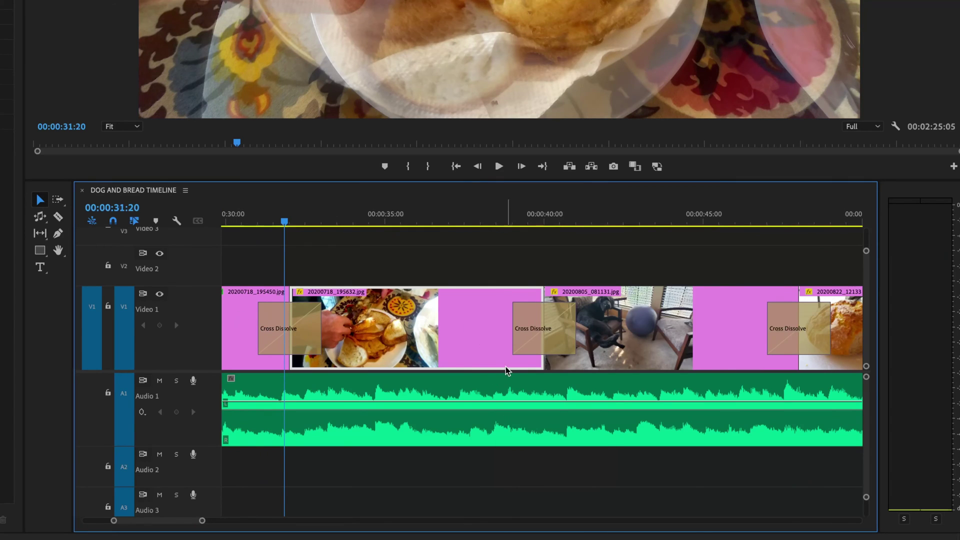
key(space)
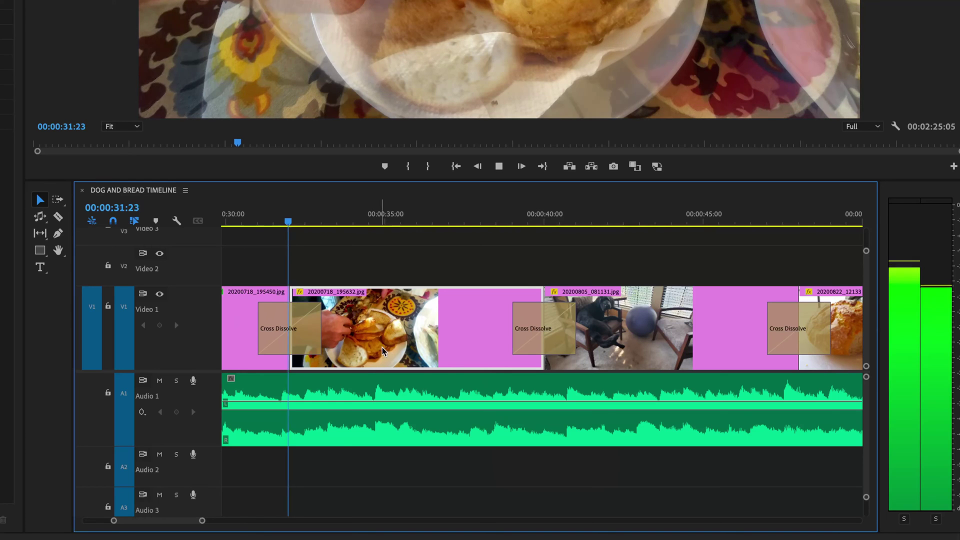
drag(340, 226, 812, 243)
key(space)
key(space)
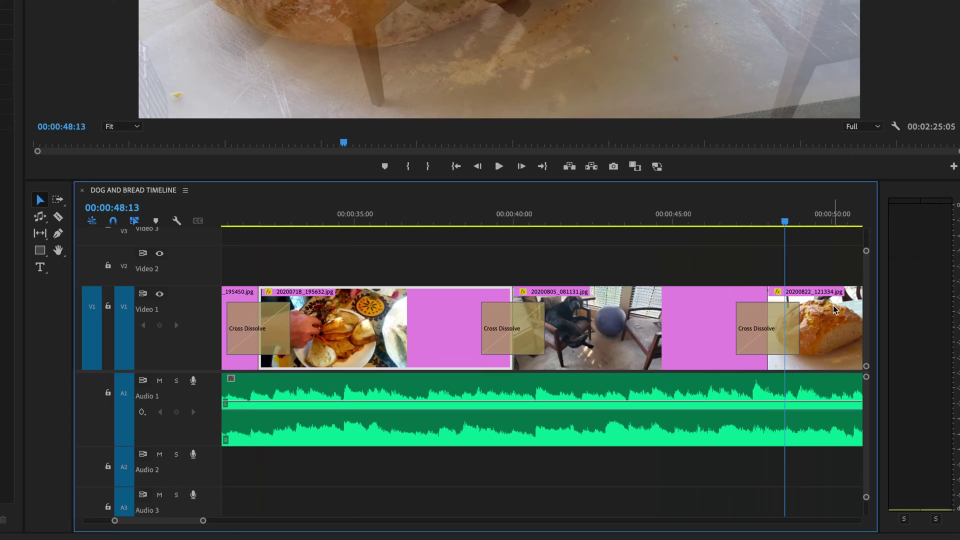
key(space)
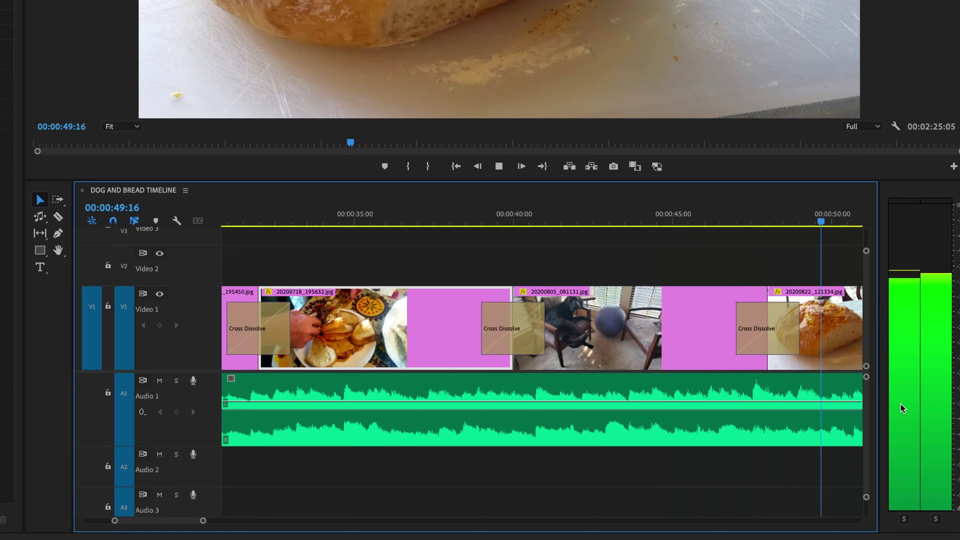
key(space)
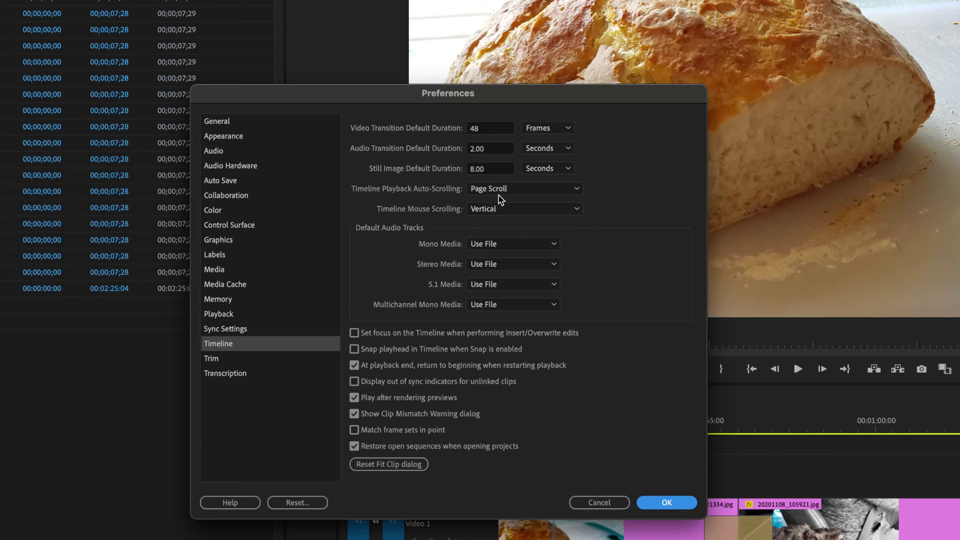
Change Timeline Playback Auto-Scrolling to No Scroll and confirm the preferences
click(498, 194)
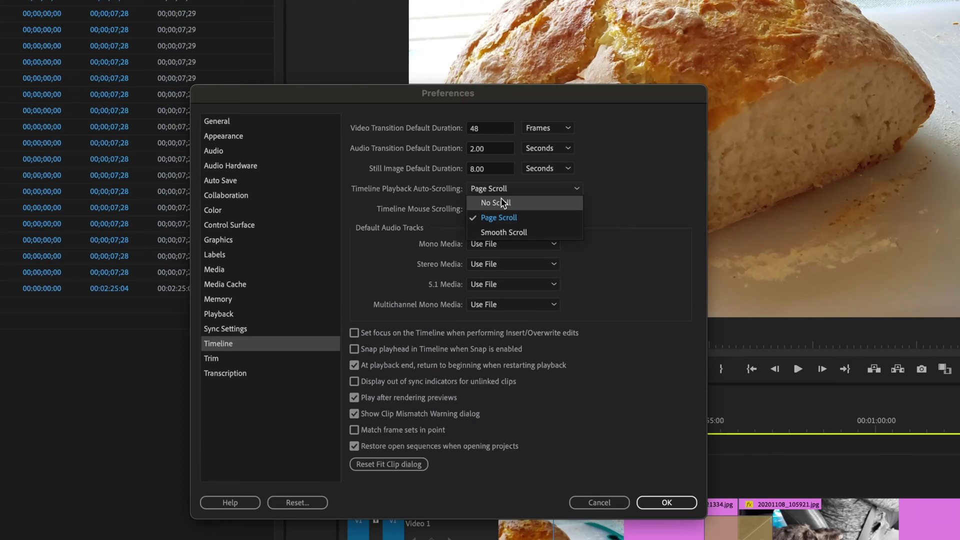
click(503, 203)
click(670, 503)
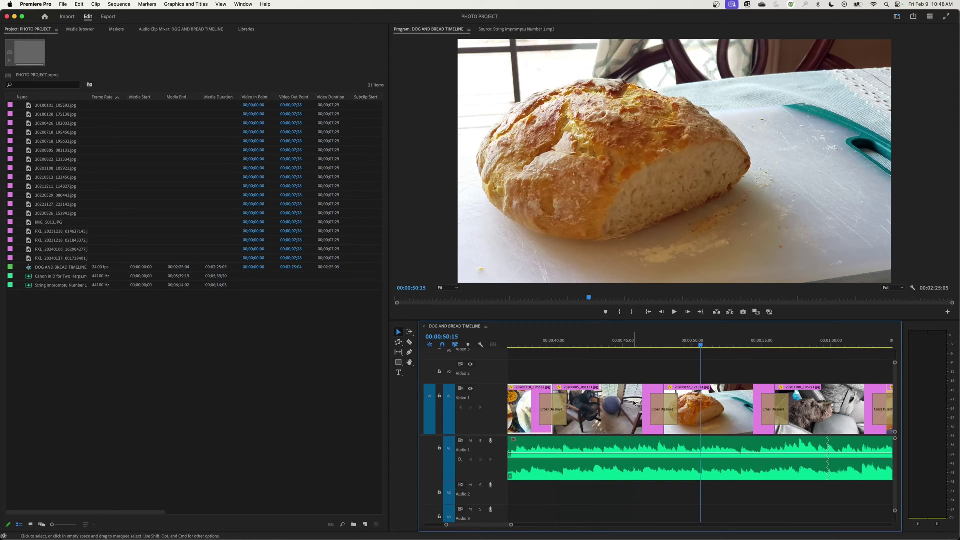
Play the sequence from about 00:01:02 without auto-scrolling, stopping at 00:01:06:06
click(859, 345)
key(space)
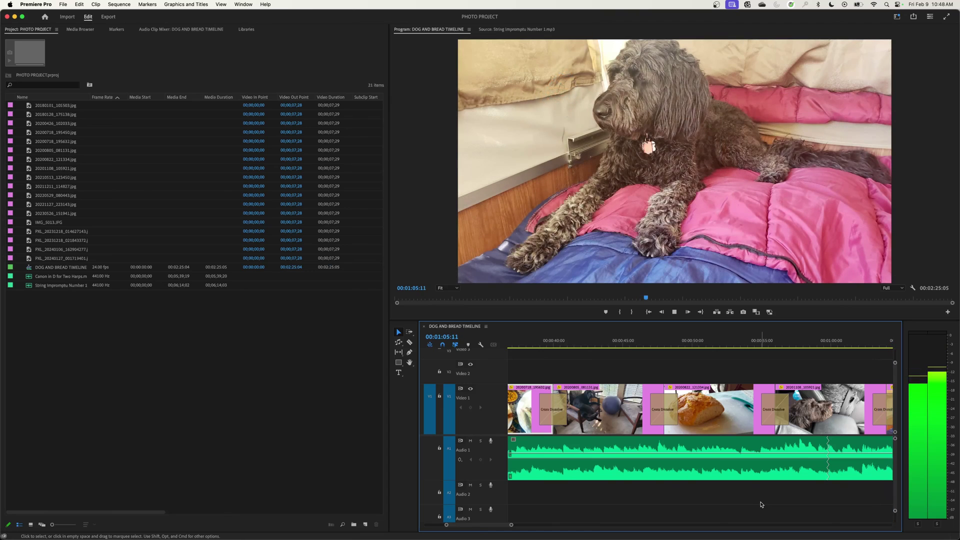
key(space)
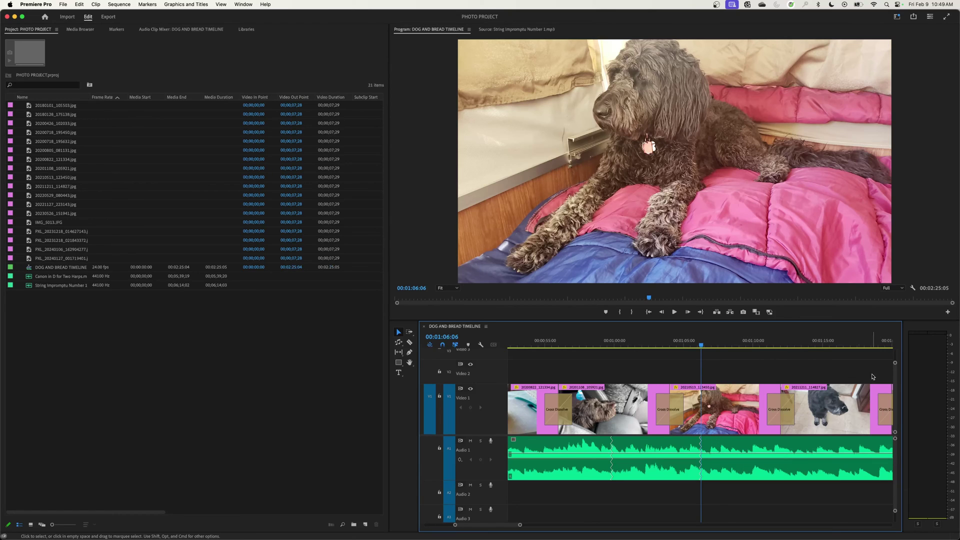
Mute Audio 1, then play from 00:01:18:01 and stop at 00:01:26:00
click(470, 441)
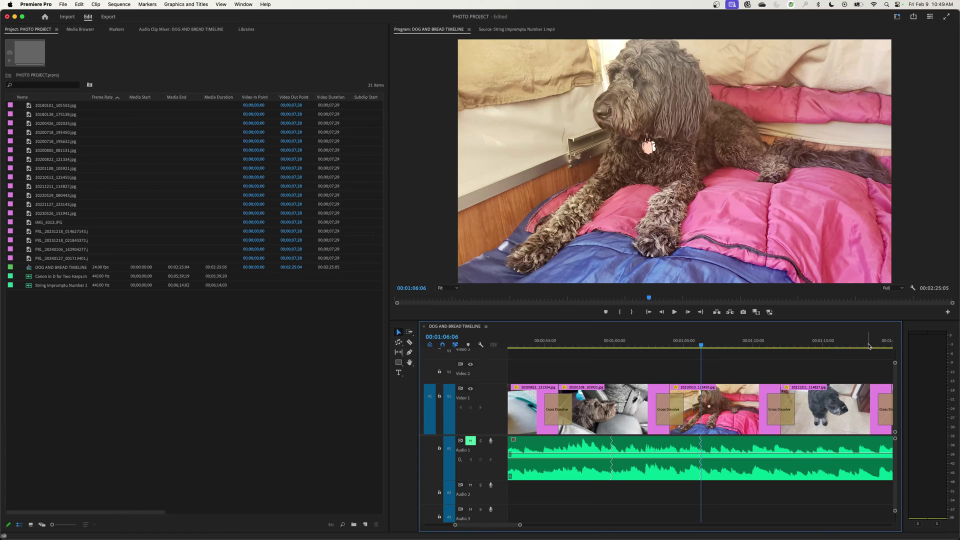
click(865, 341)
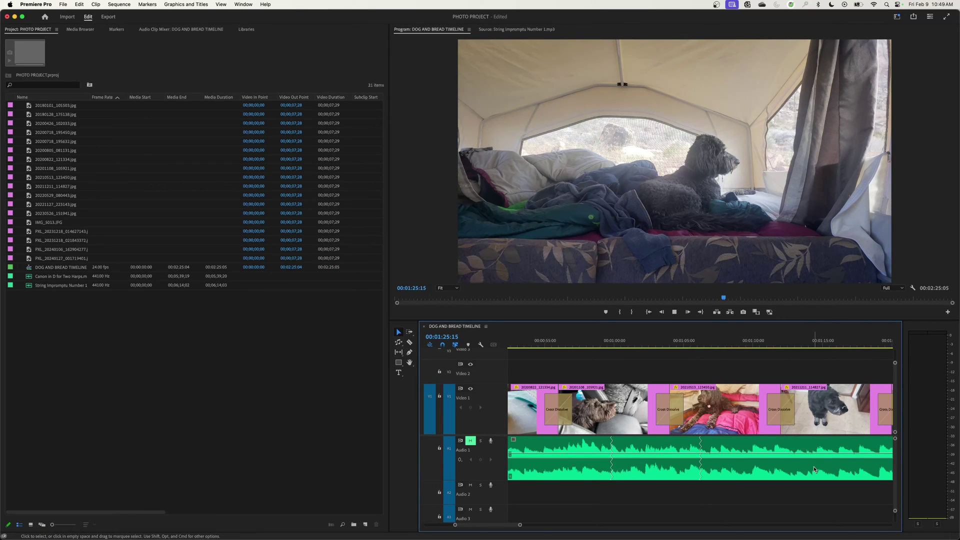
key(space)
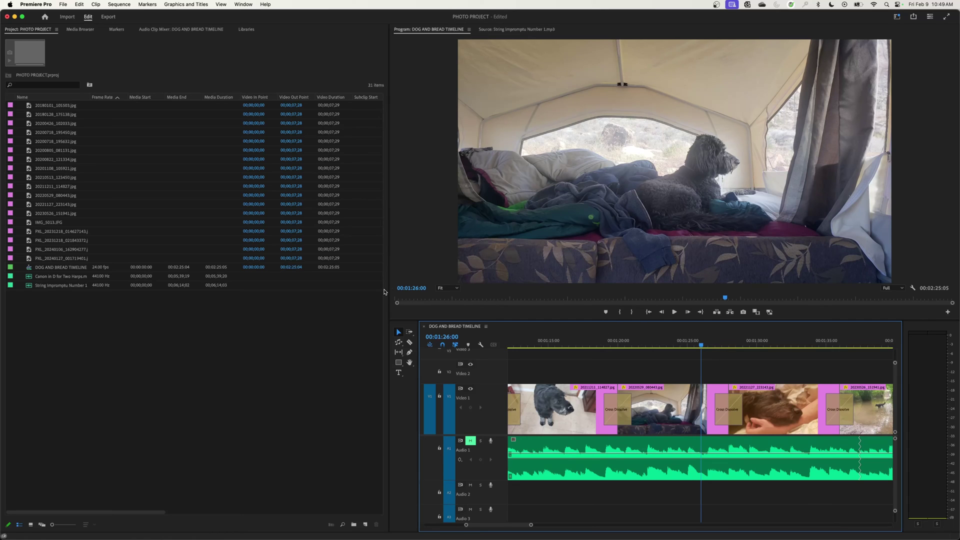
Reopen Timeline settings and choose Smooth Scroll for playback auto-scrolling, then confirm
click(35, 4)
click(115, 188)
click(516, 212)
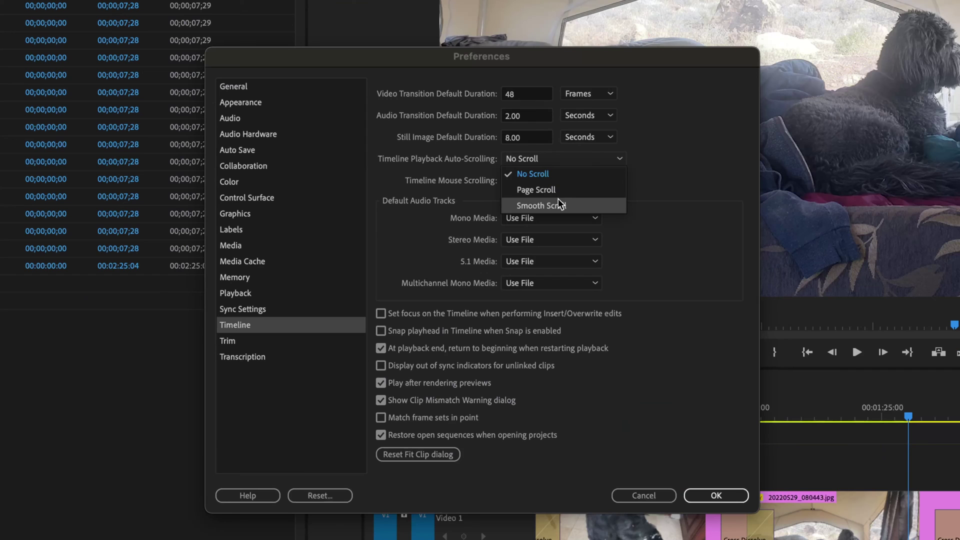
click(602, 174)
click(587, 159)
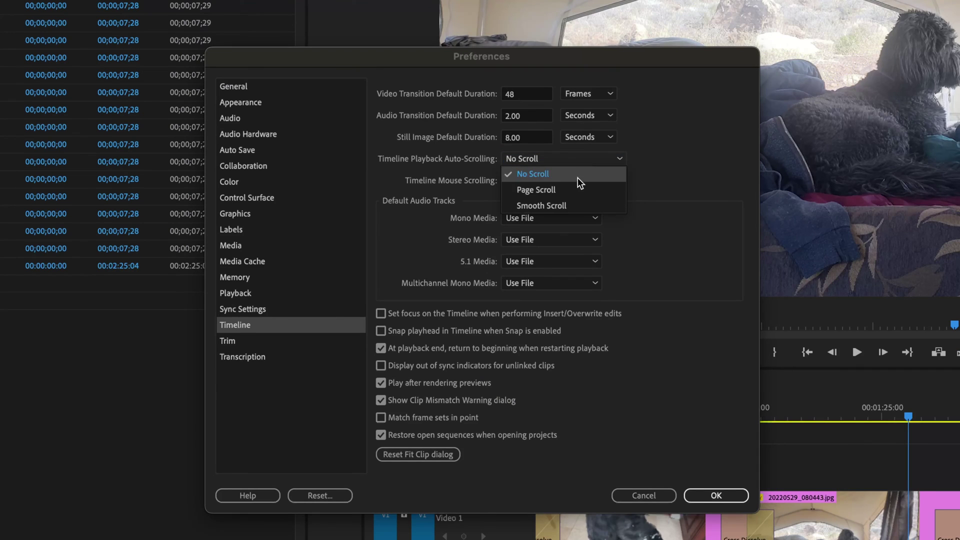
click(578, 206)
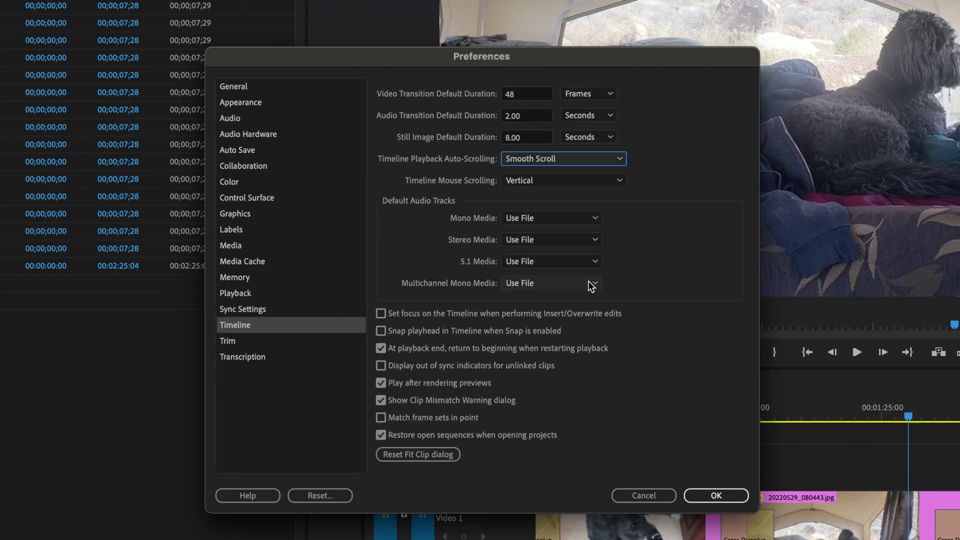
click(737, 494)
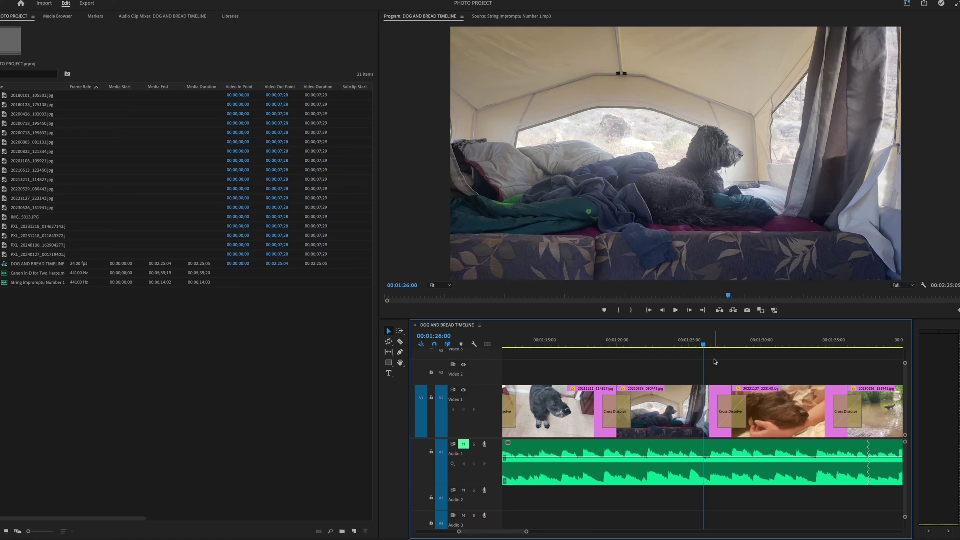
Play the sequence with Smooth Scroll and stop at 00:01:41:15
key(space)
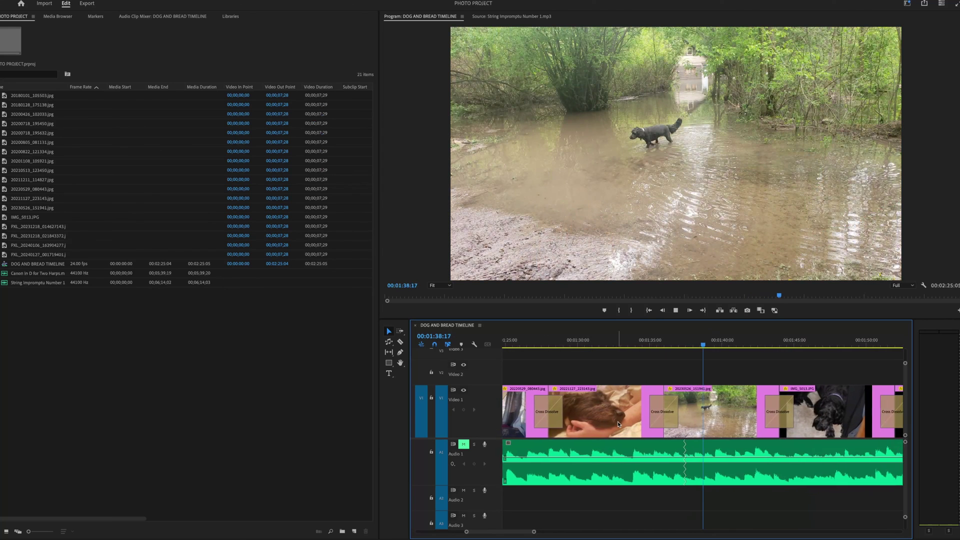
key(space)
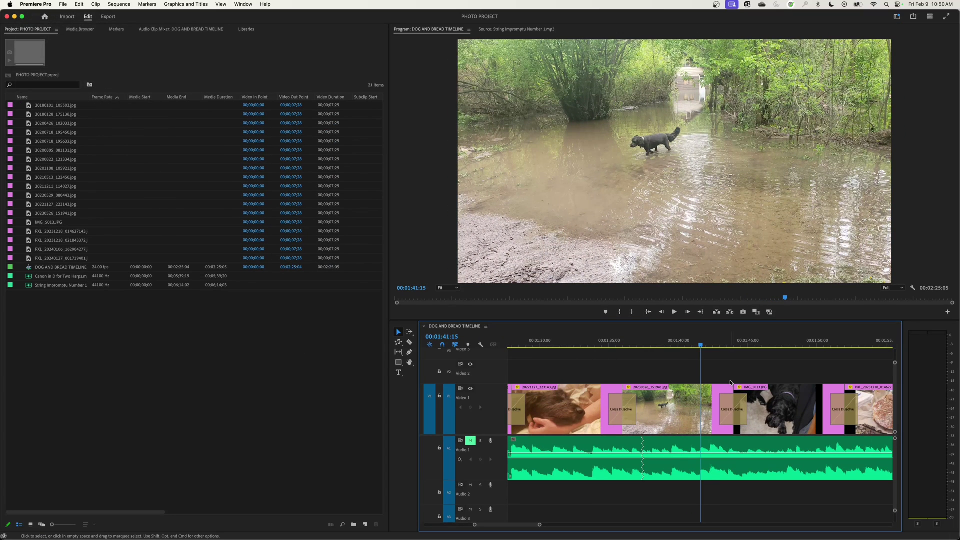